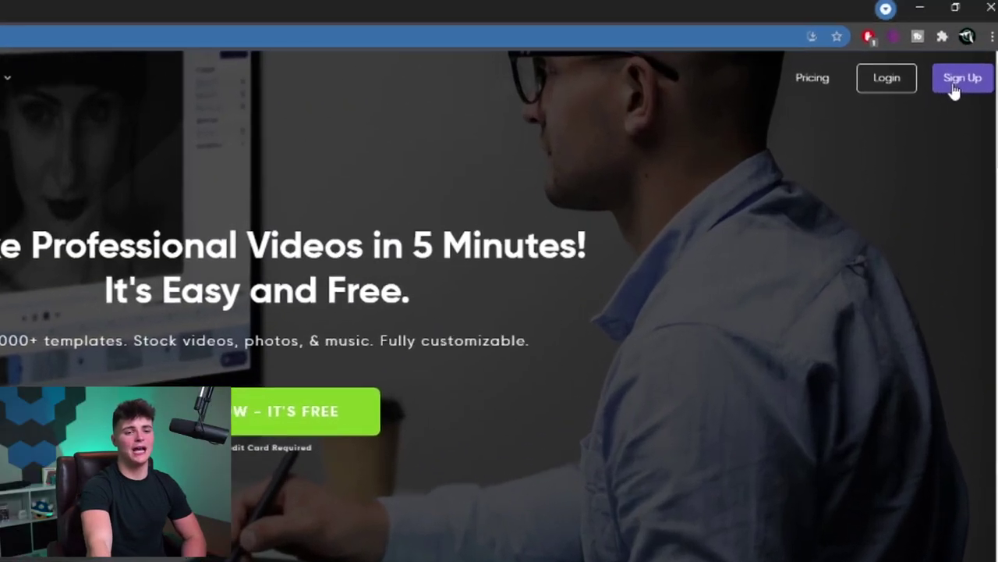
Open the stick-figure template and scrub through Scenes 01, 02 and 03 to preview them.
left_click(969, 56)
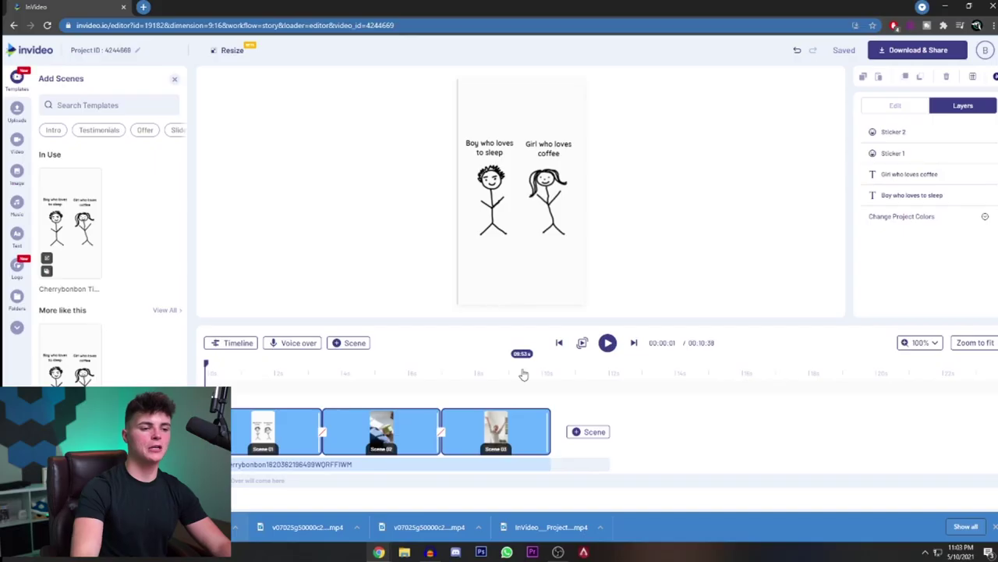
left_click_drag(207, 367, 328, 390)
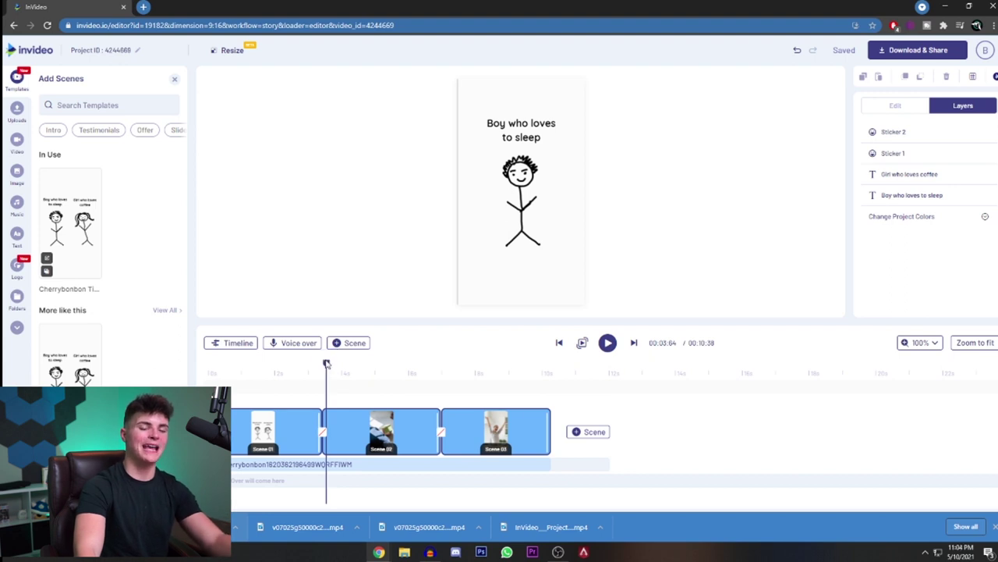
left_click_drag(327, 365, 444, 387)
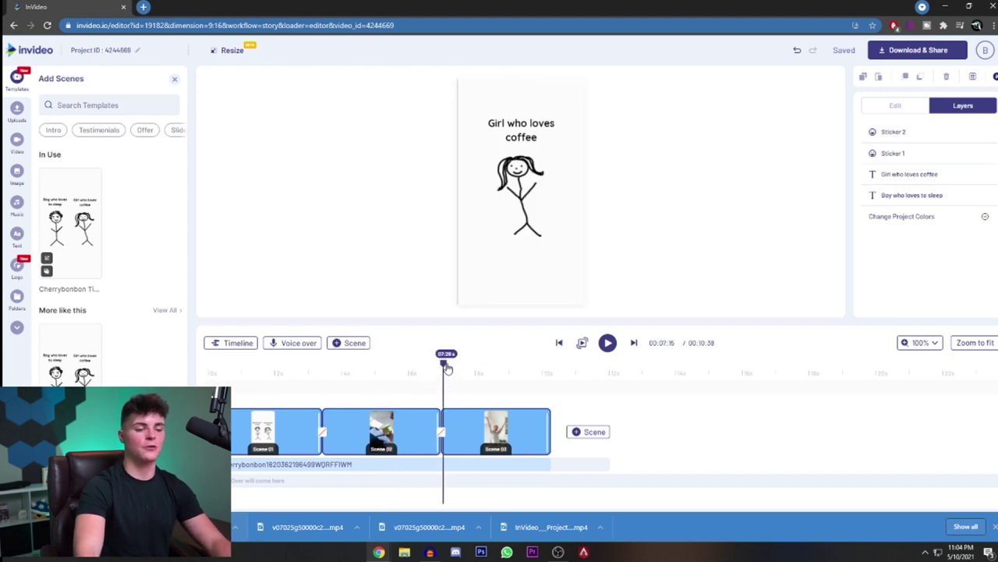
left_click_drag(444, 367, 539, 358)
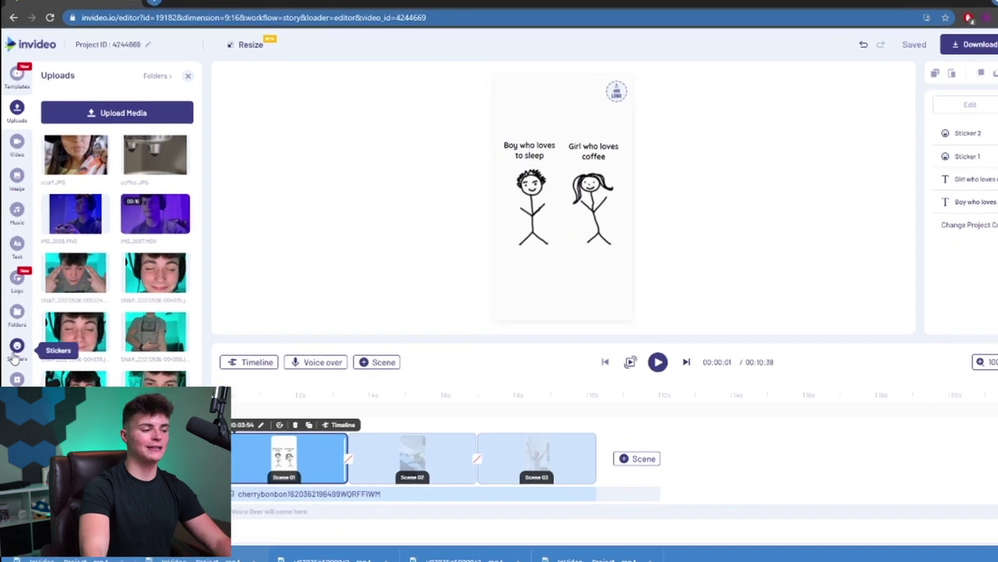
Search the sticker library for 'stick figures', try one on the canvas, then undo it.
left_click(15, 347)
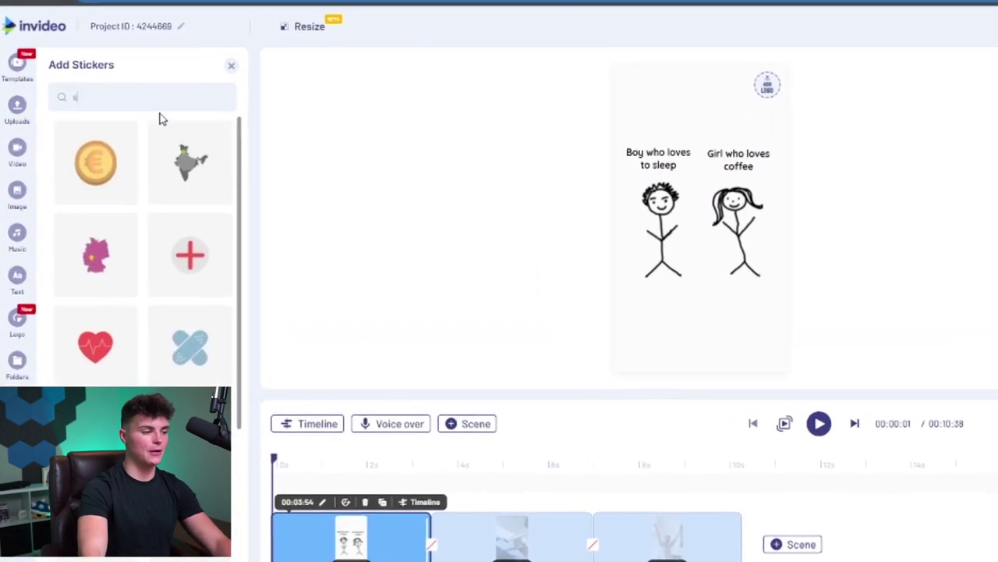
left_click(121, 97)
type("stick f")
type("igures")
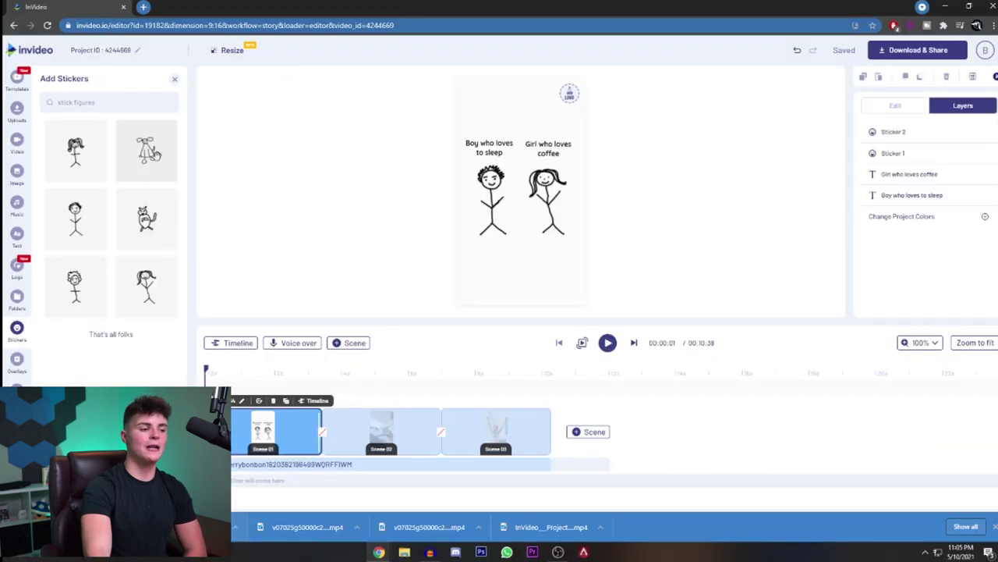
left_click_drag(146, 152, 463, 250)
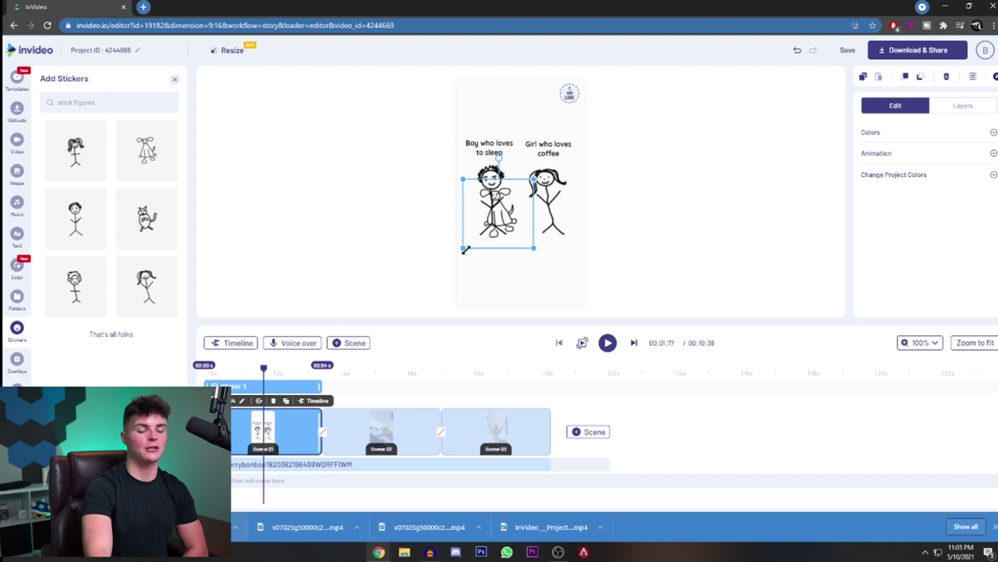
key("ctrl+z")
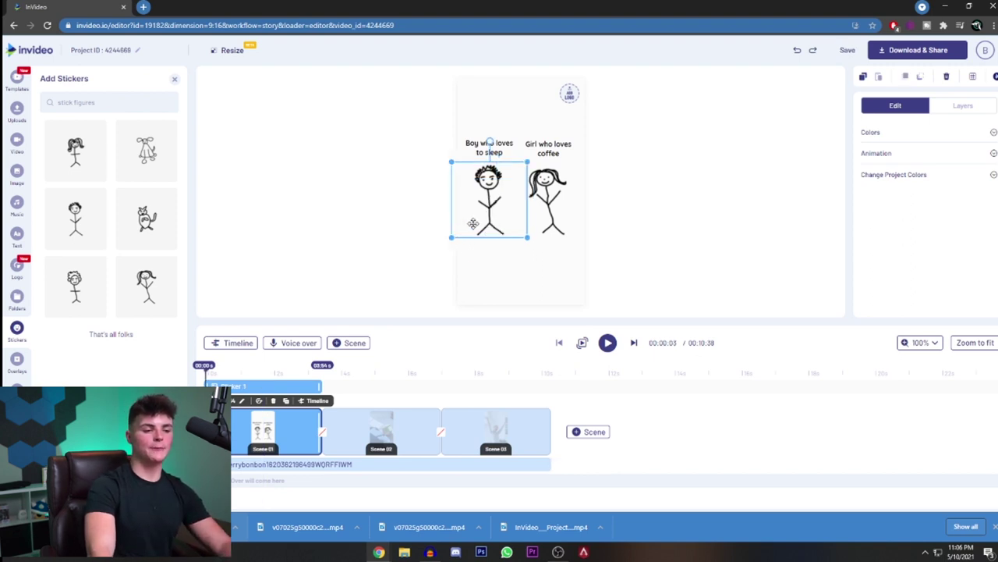
Enlarge the boy stick figure, then undo the resize to keep its original size.
left_click_drag(454, 238, 427, 261)
left_click(424, 262)
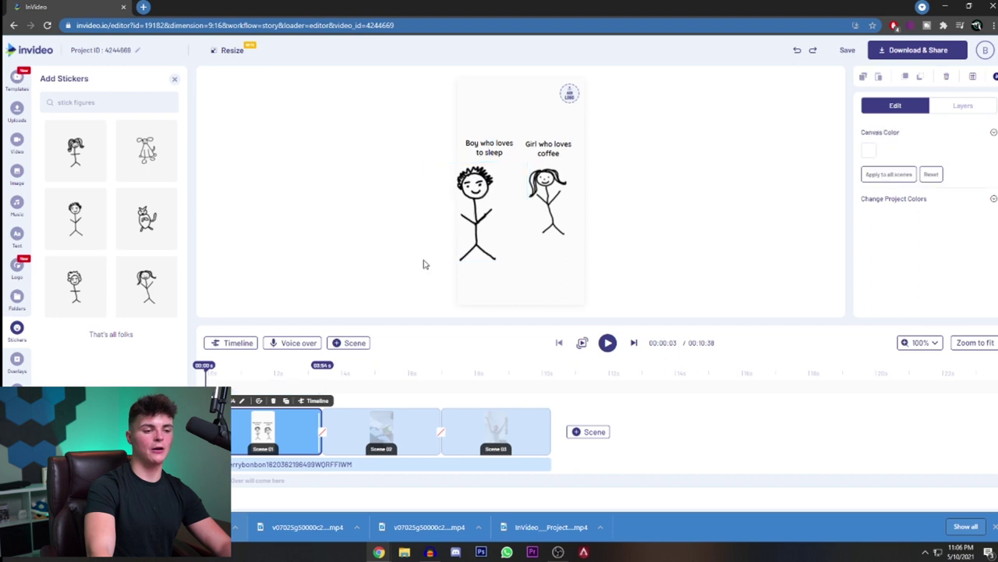
key("ctrl+z")
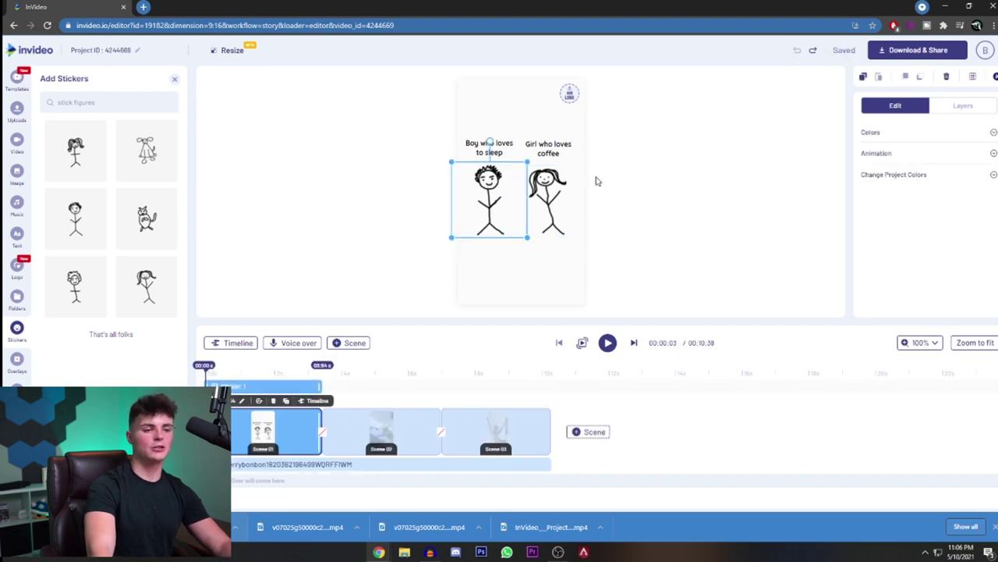
Edit the Scene 01 captions to end in 'ski' and 'tv', then play the scene to check.
left_click(503, 149)
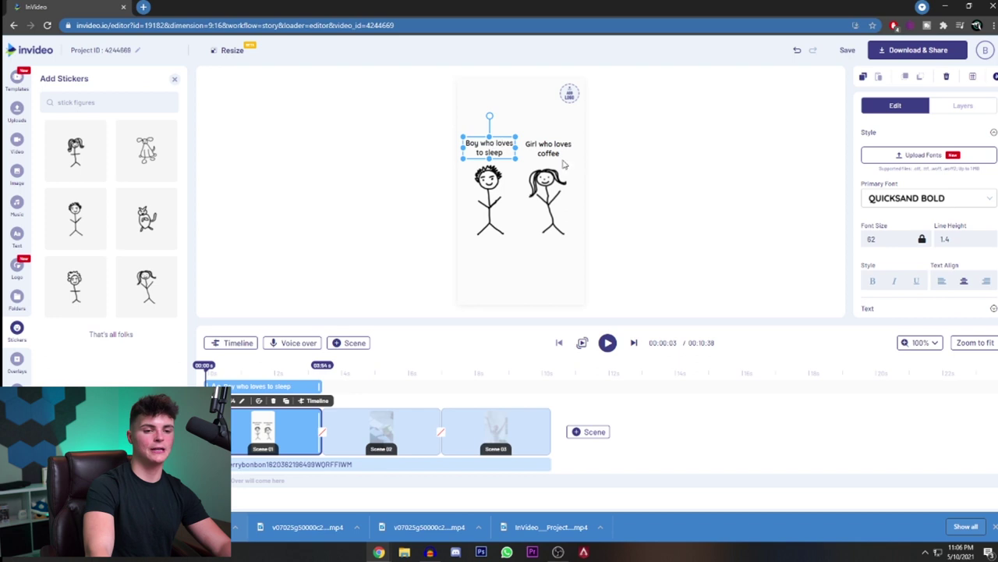
scroll(918, 166, "down", 2)
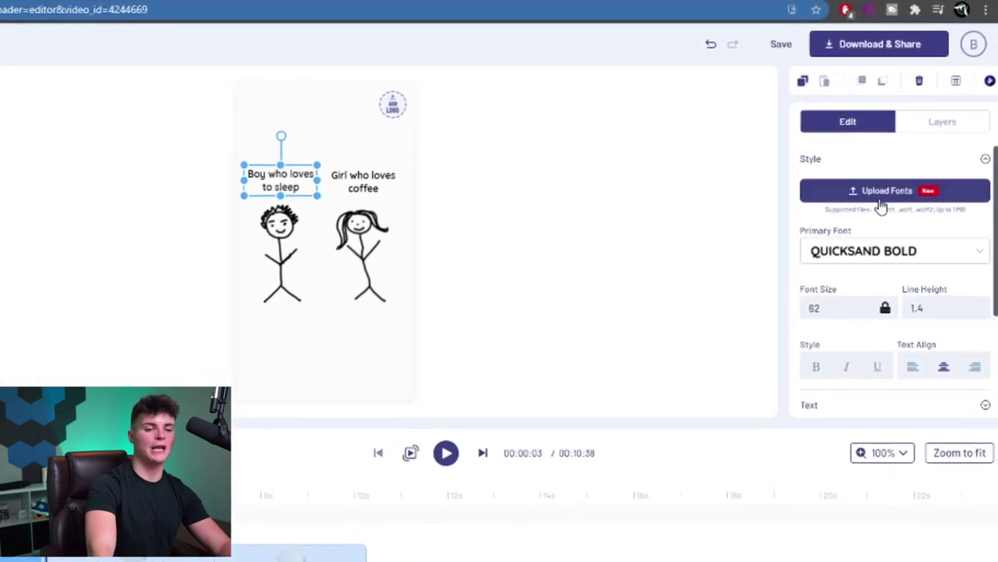
scroll(866, 195, "down", 1)
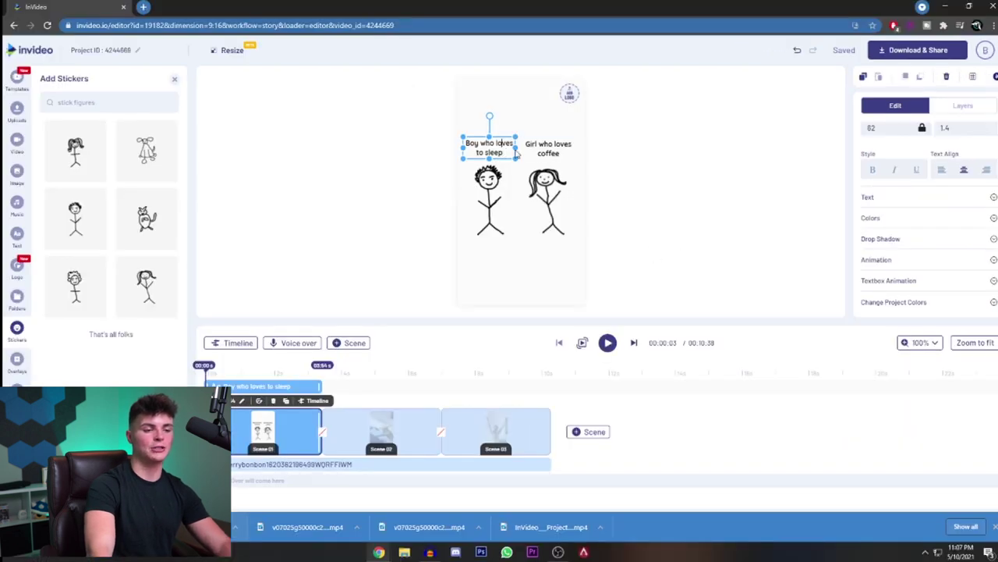
left_click(458, 141)
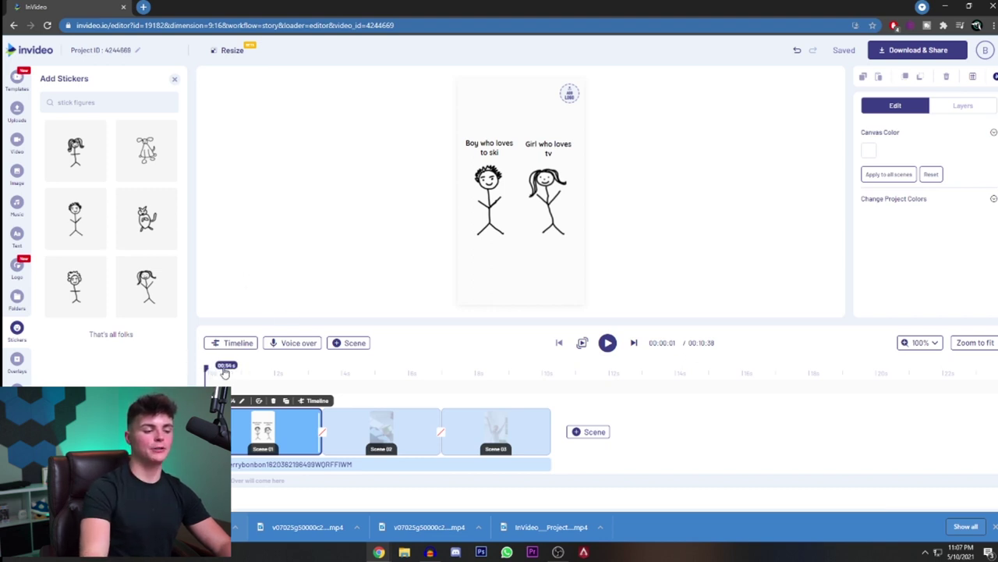
left_click_drag(211, 365, 330, 376)
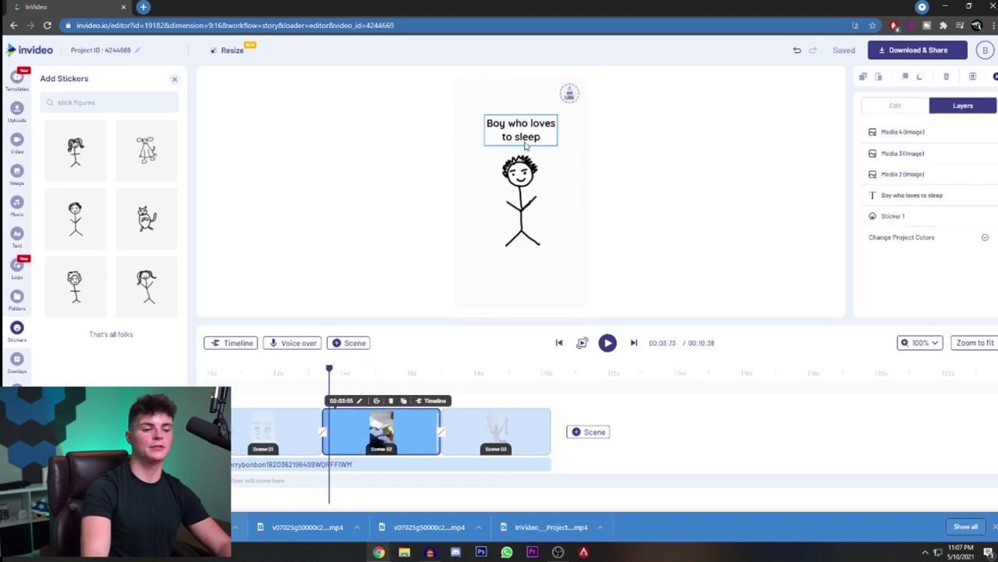
Change the Scene 02 caption to 'Boy who loves to ski' and select the Scene 02 clip.
left_click_drag(331, 373, 224, 372)
double_click(485, 148)
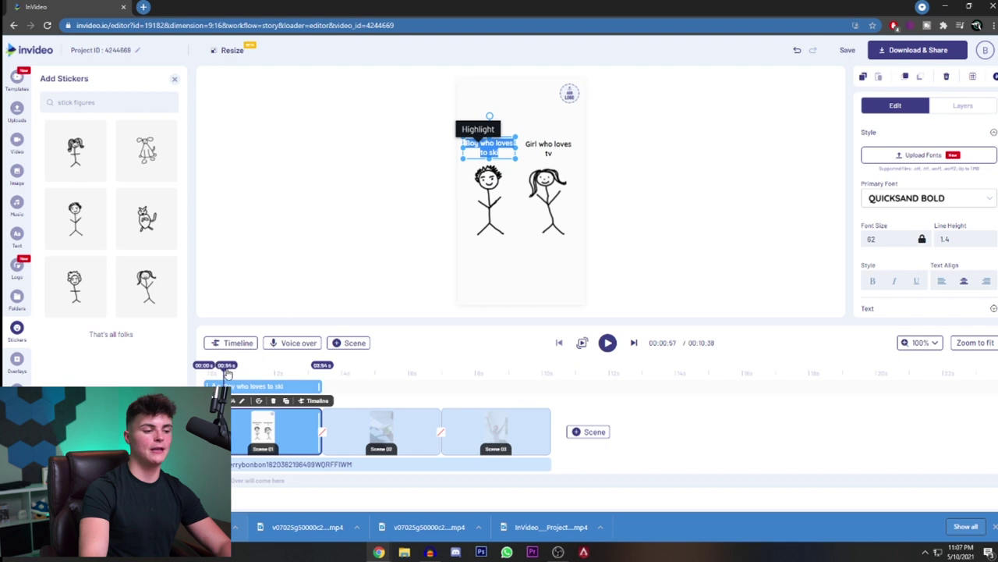
left_click_drag(227, 372, 328, 369)
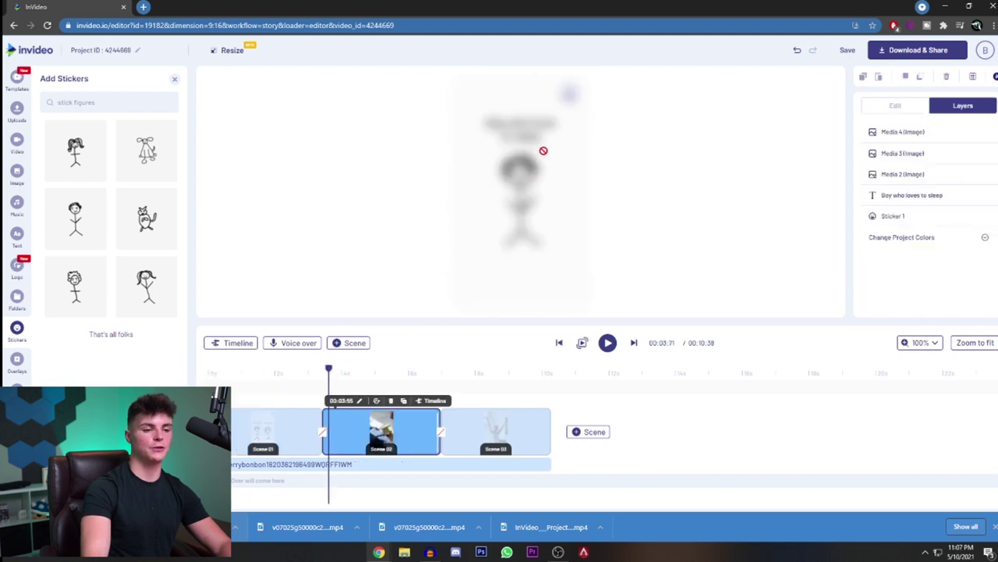
double_click(535, 138)
type("ski")
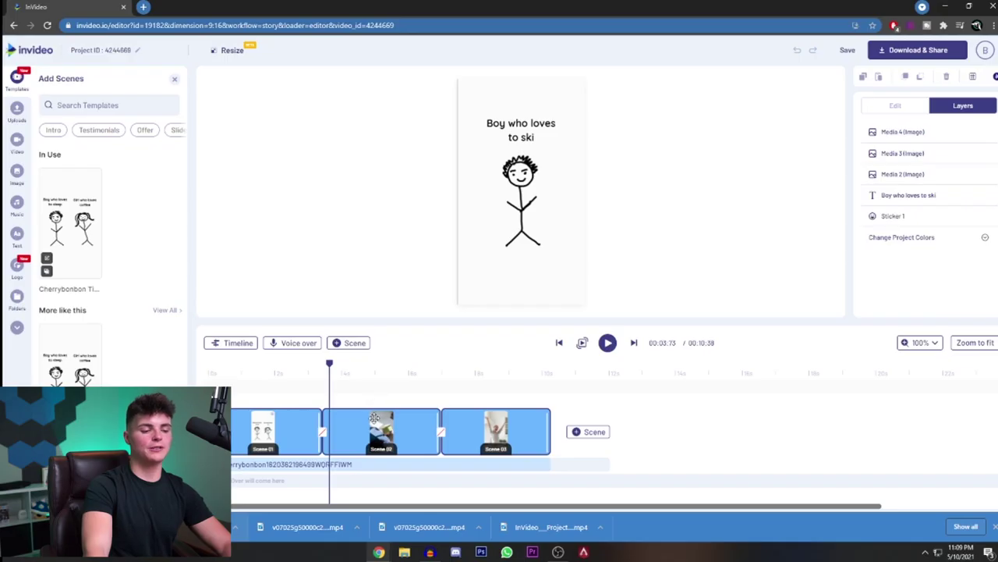
left_click(375, 419)
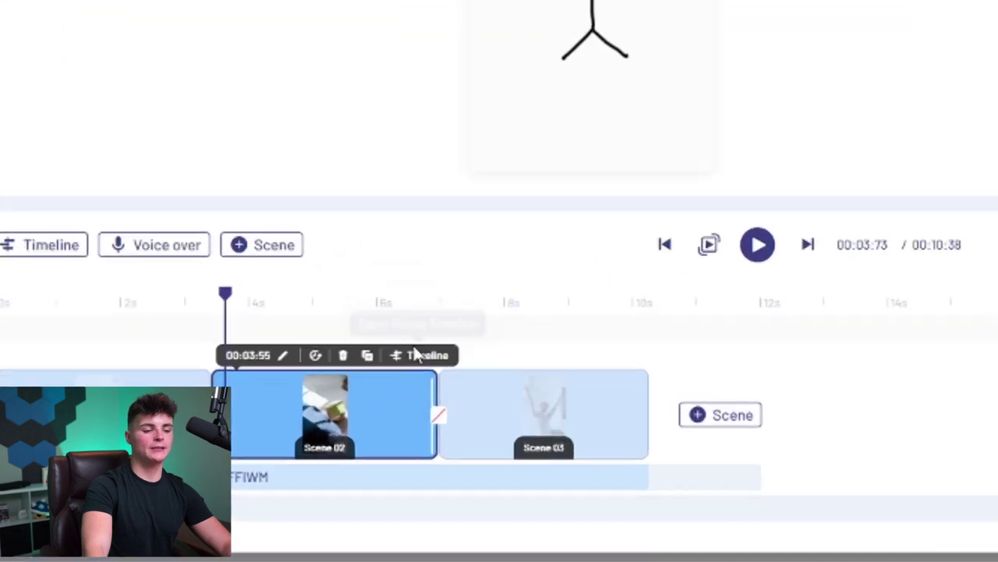
Open Scene 2's layer timeline, find the sleeping-boy photo, and search stock images for 'skiing'.
left_click(429, 401)
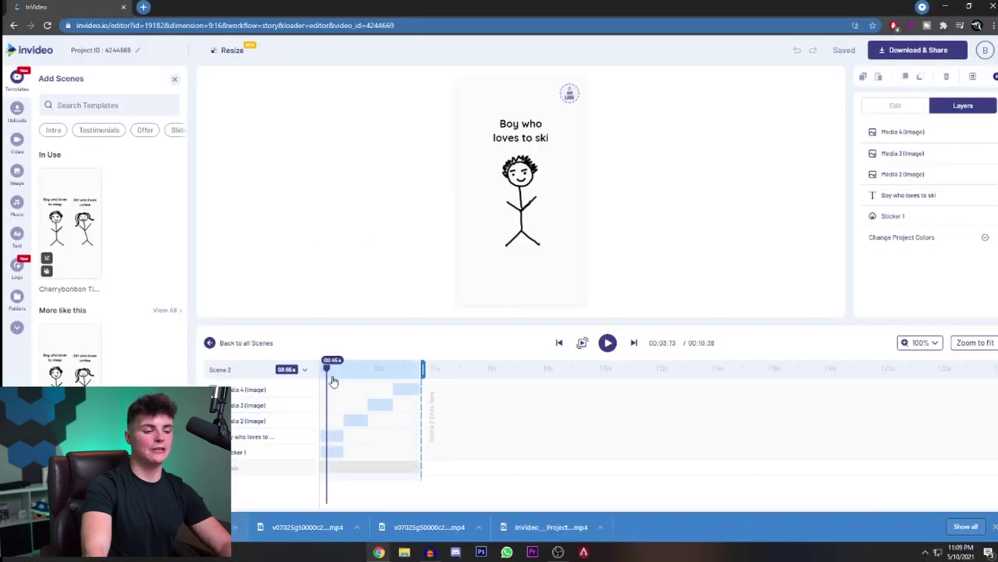
left_click_drag(330, 378, 334, 378)
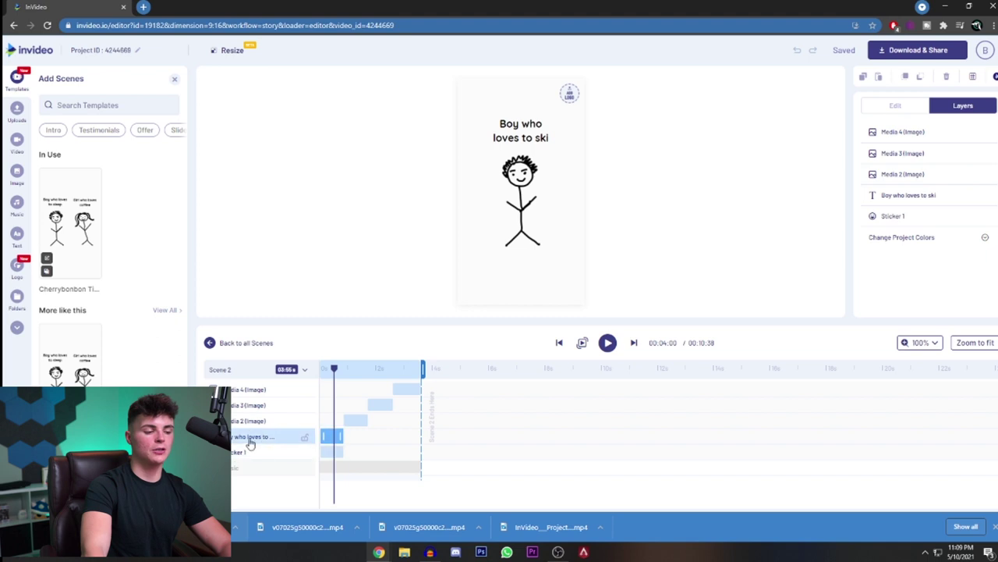
left_click_drag(334, 372, 348, 373)
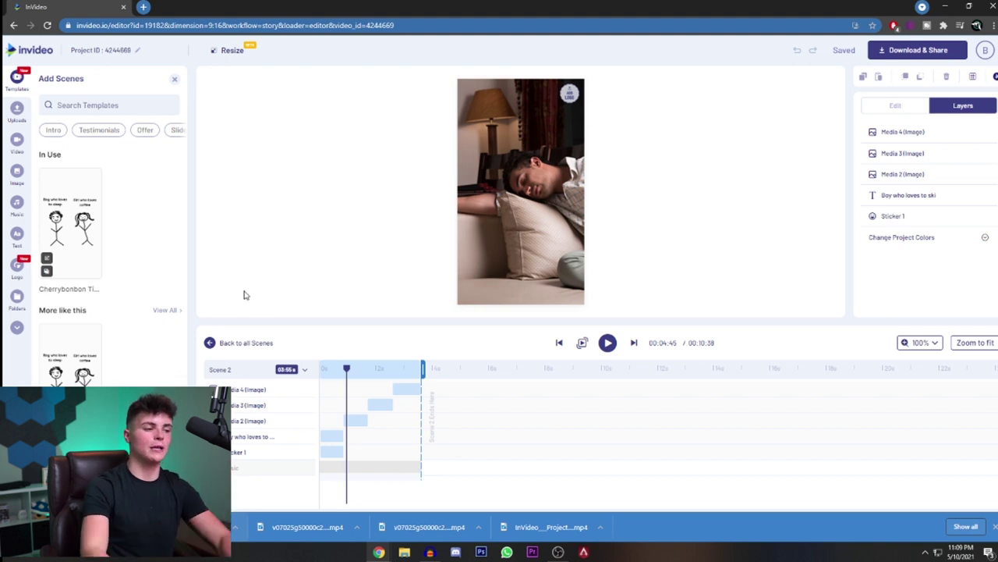
left_click(26, 114)
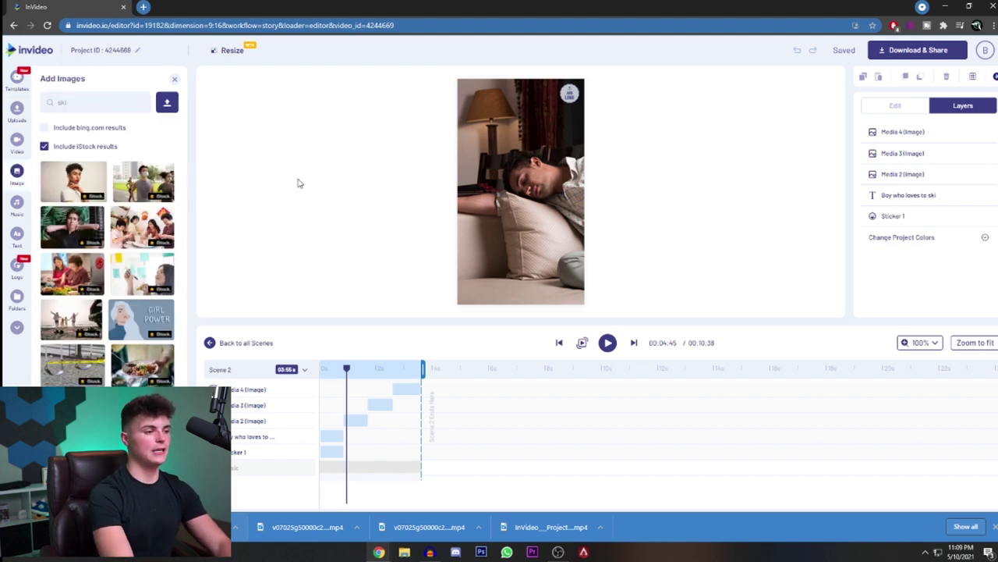
type("g")
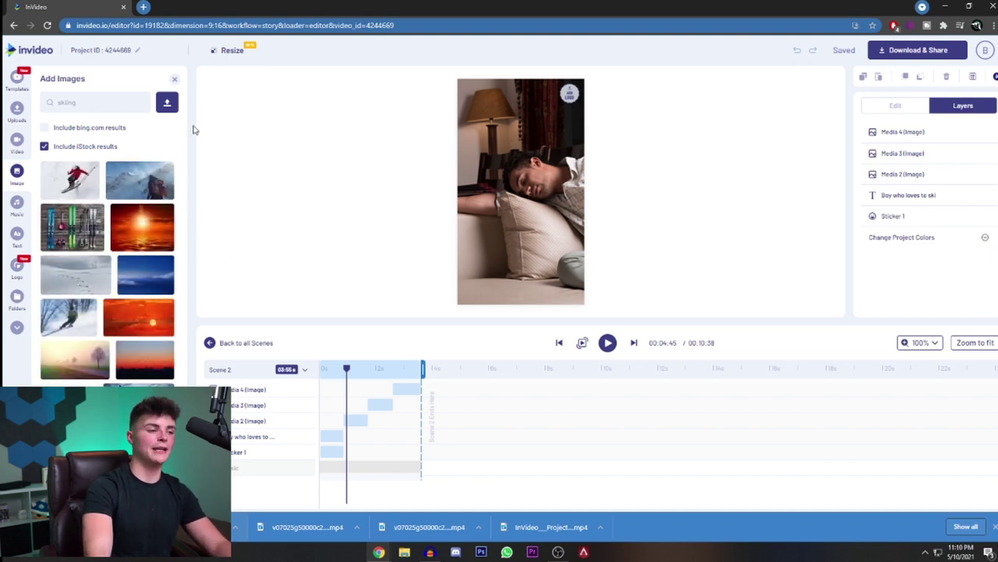
Replace the sleeping-man photo with the red-jacket skier image and play Scene 2 to check.
left_click_drag(71, 178, 523, 147)
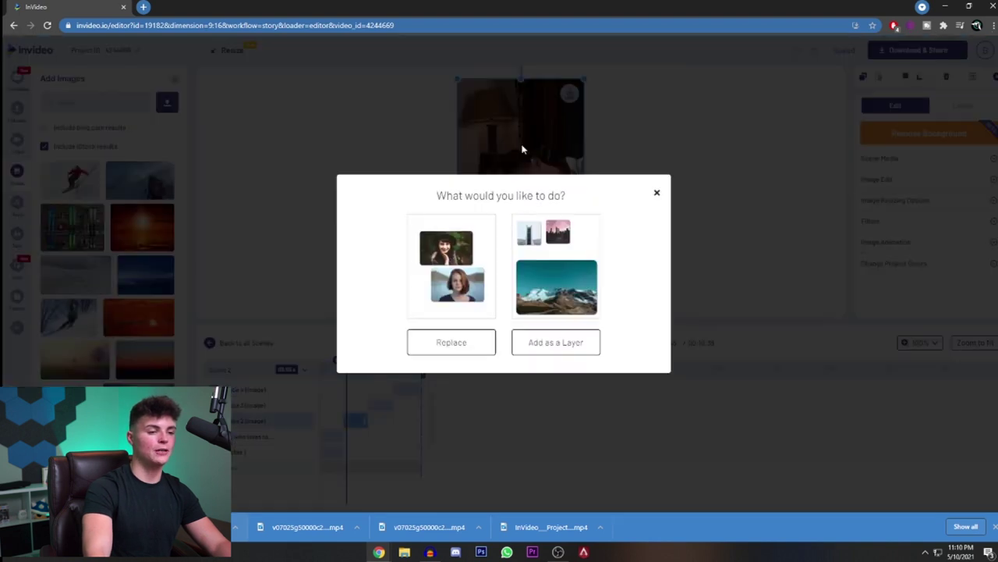
left_click(465, 338)
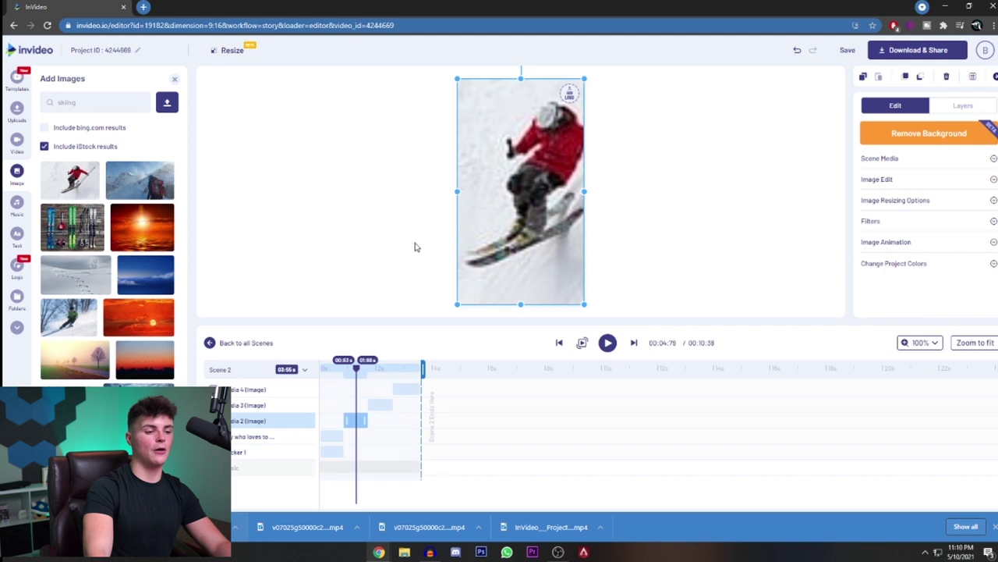
left_click_drag(356, 377, 338, 380)
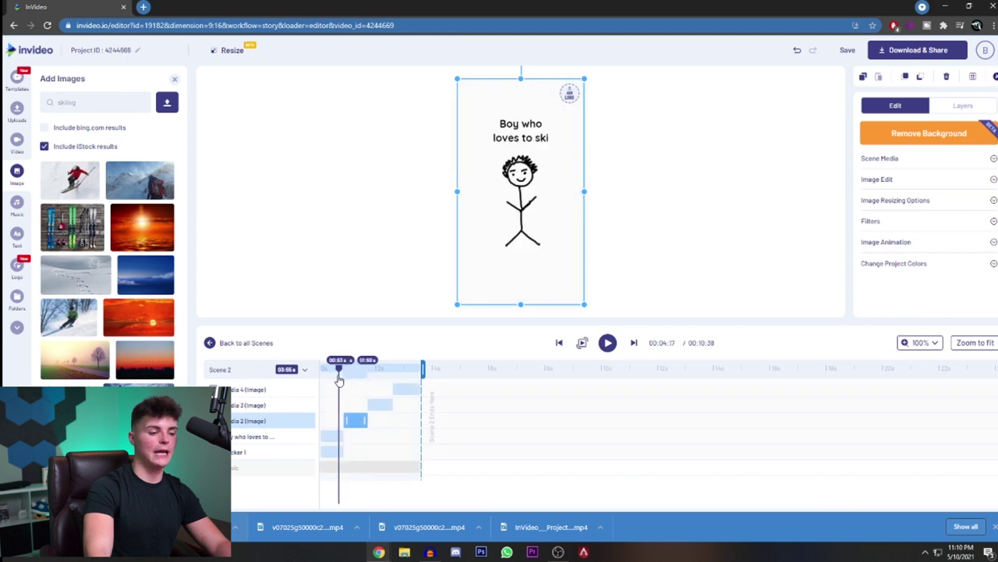
key("space")
key("space")
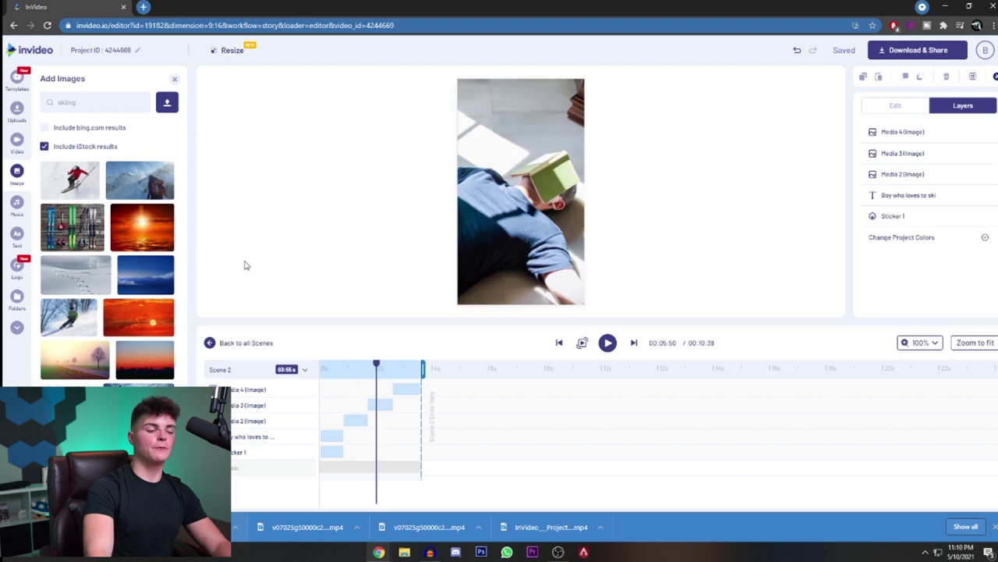
Replace Scene 2's second photo with another skiing image, then return to all scenes.
mouse_move(375, 372)
left_mouse_down()
mouse_move(357, 368)
mouse_move(383, 371)
left_mouse_up()
left_click(369, 402)
left_click_drag(140, 181, 517, 275)
left_click(466, 349)
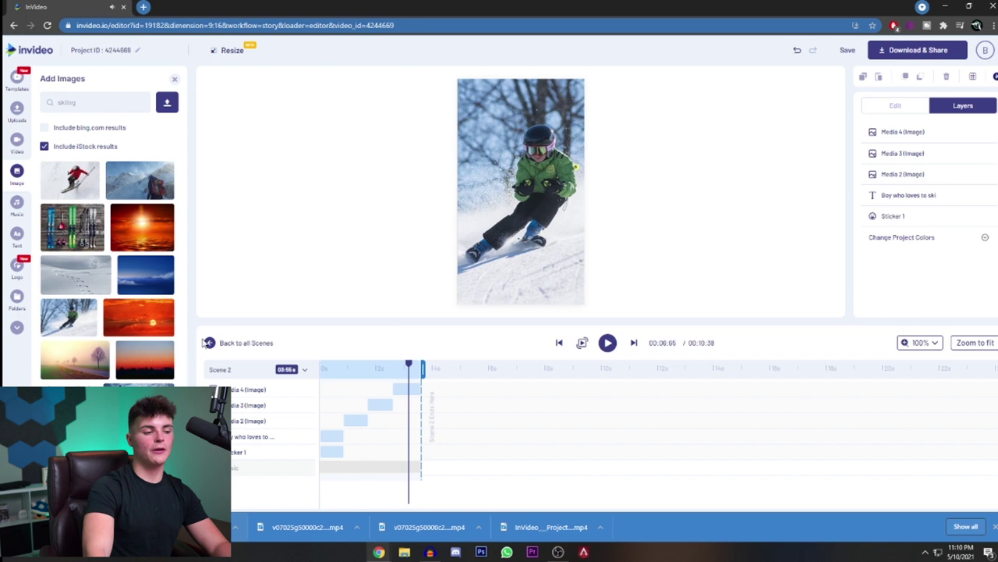
left_click(210, 346)
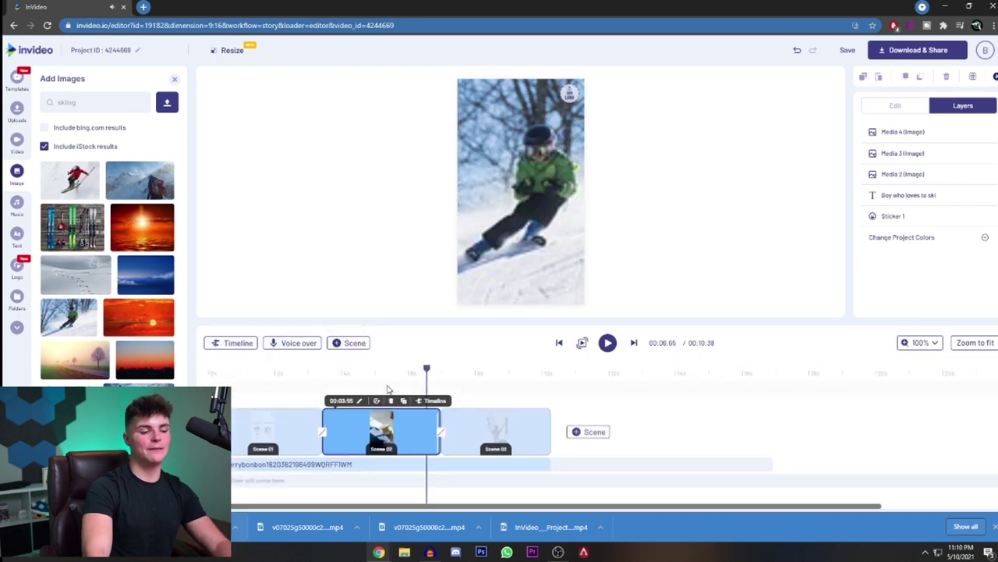
Play the preview from inside Scene 3's 'Girl who loves coffee' frame.
left_click_drag(428, 375, 446, 371)
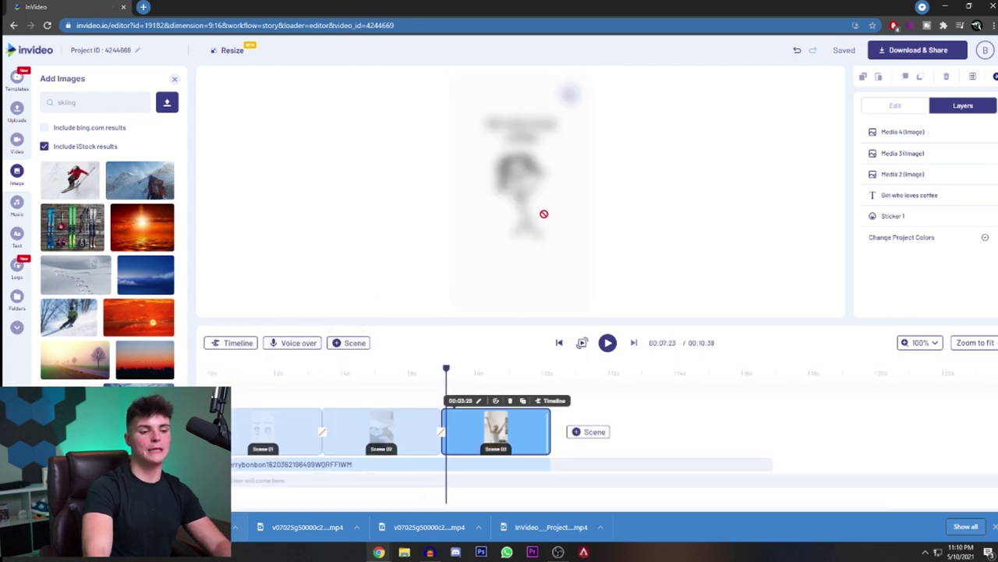
key("space")
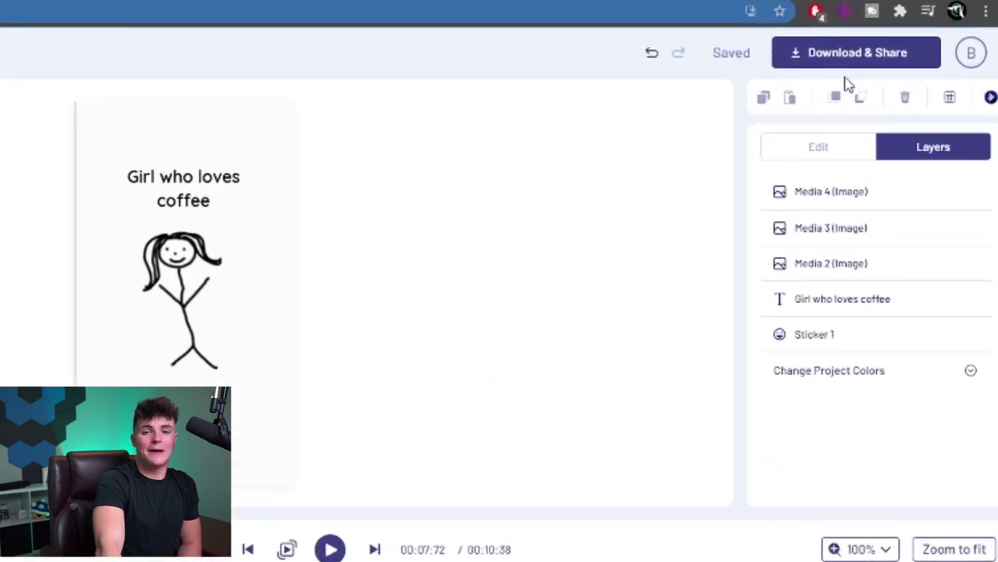
Export the finished video through Download & Share.
left_click(924, 51)
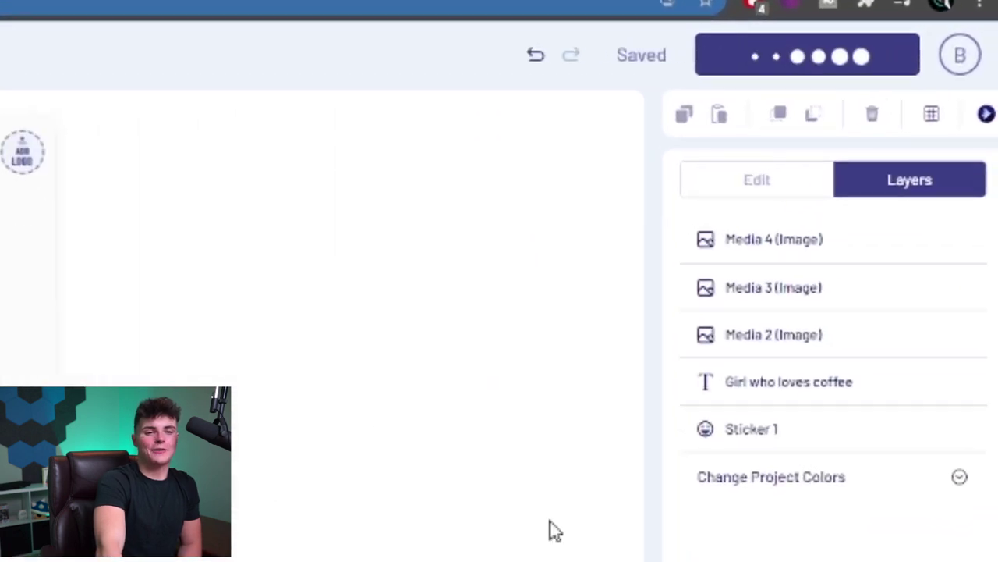
left_click(777, 241)
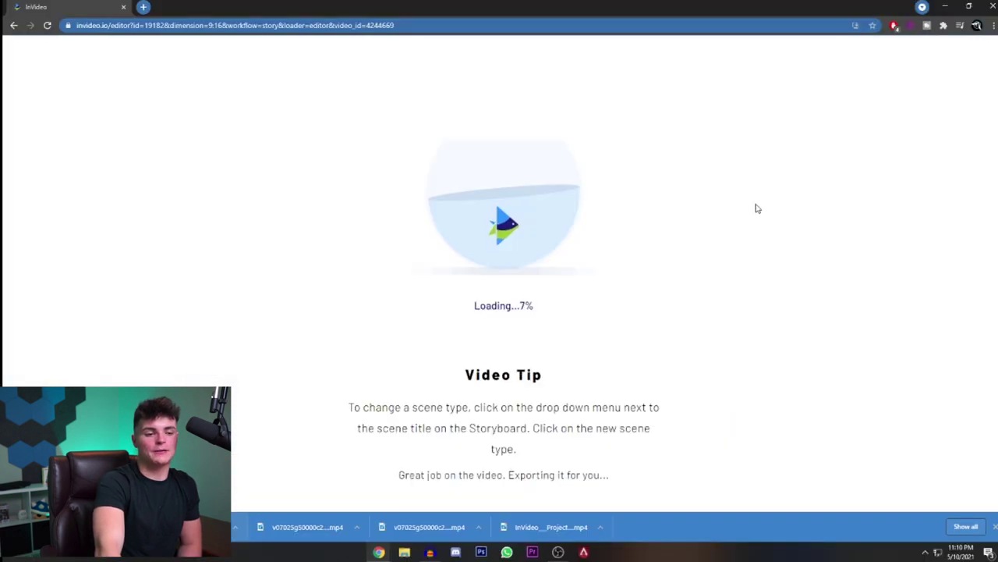